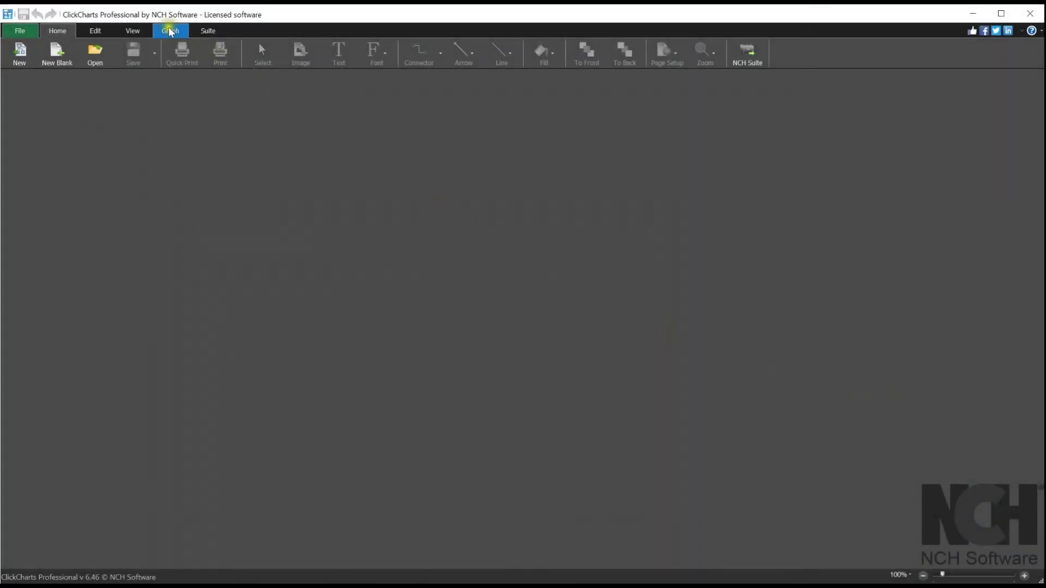
# Step: Create a graph from the Column Graph 1 template and review its category labels and series data
pyautogui.click(170, 32)
pyautogui.click(22, 64)
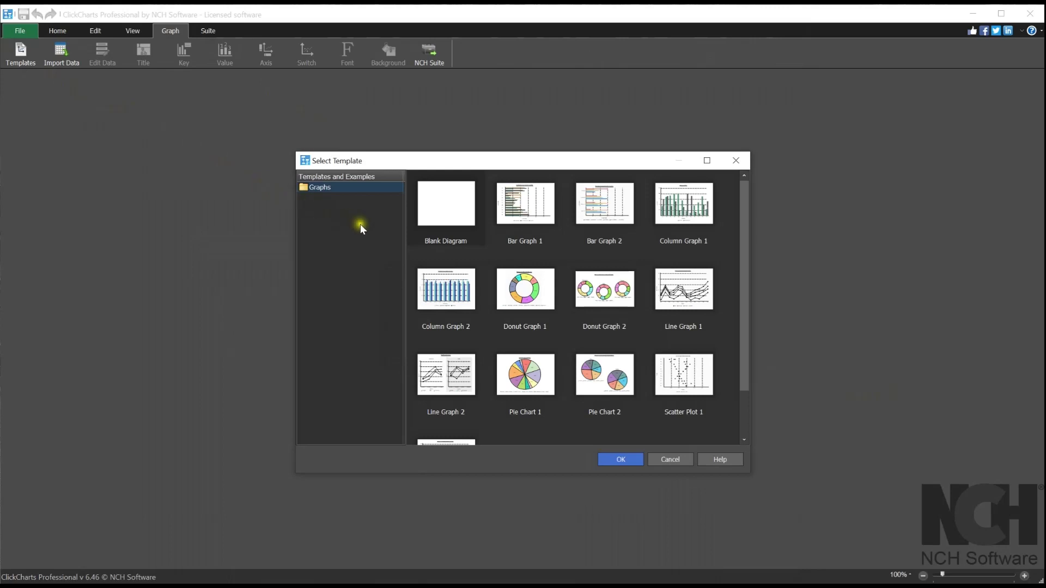
pyautogui.click(691, 226)
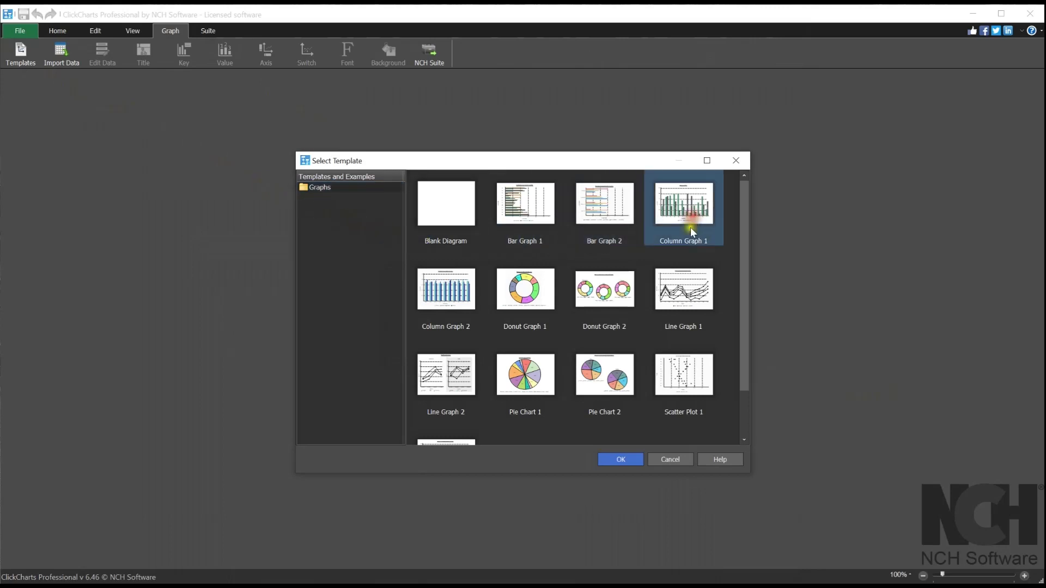
pyautogui.click(622, 461)
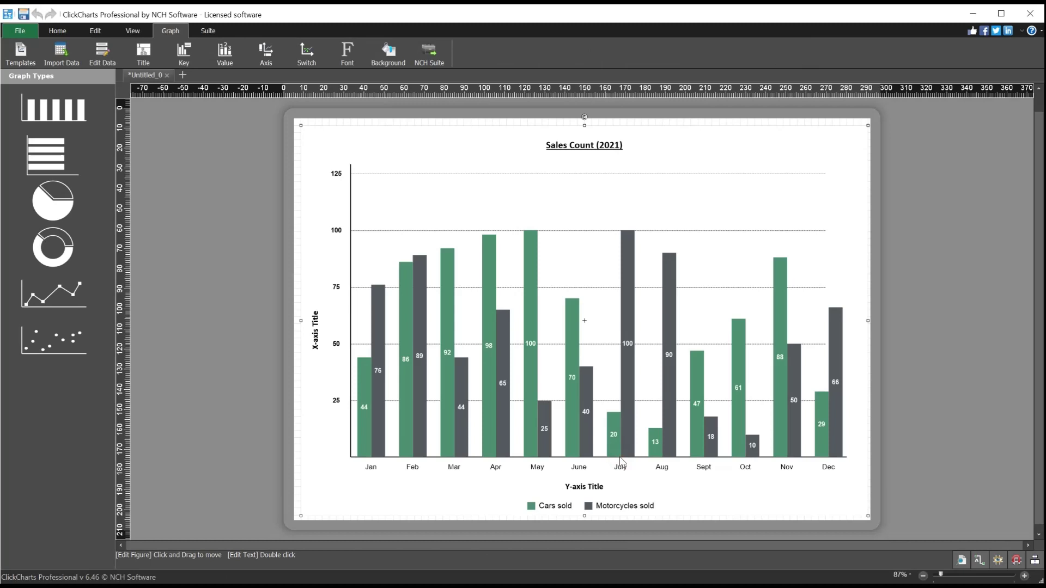
pyautogui.click(103, 52)
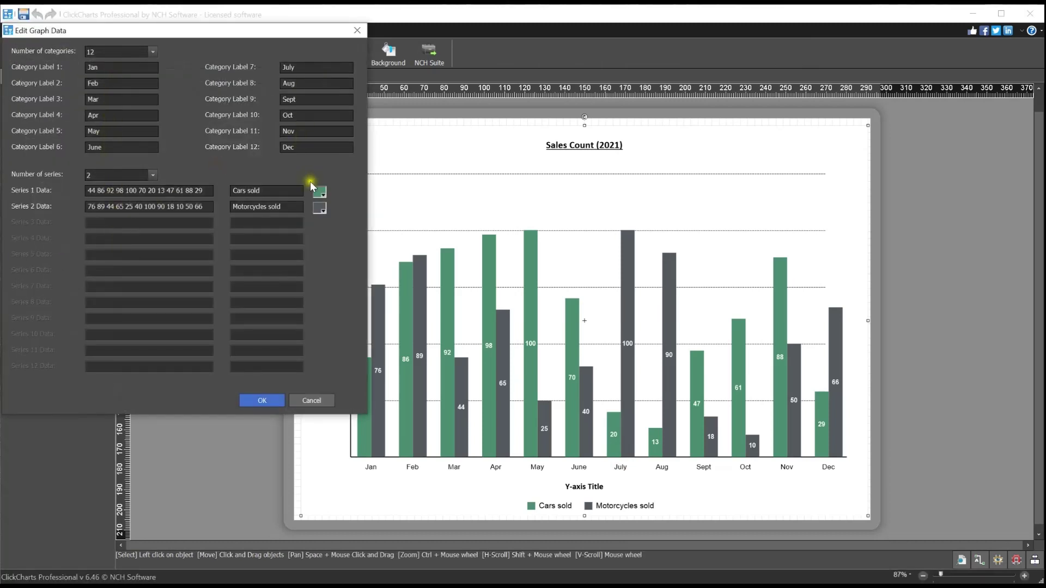
pyautogui.click(267, 401)
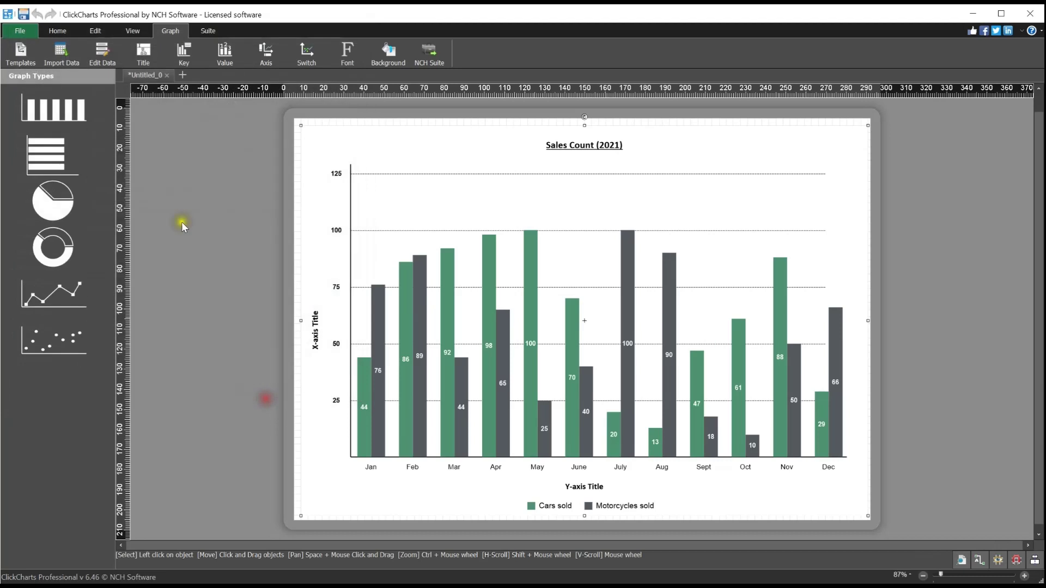
pyautogui.click(67, 31)
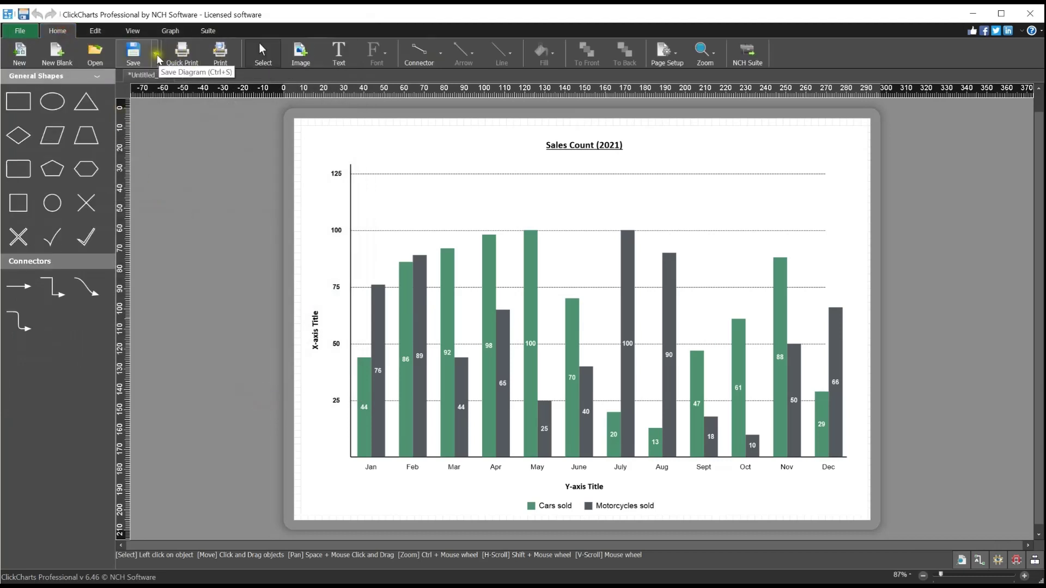
pyautogui.click(157, 56)
pyautogui.click(166, 101)
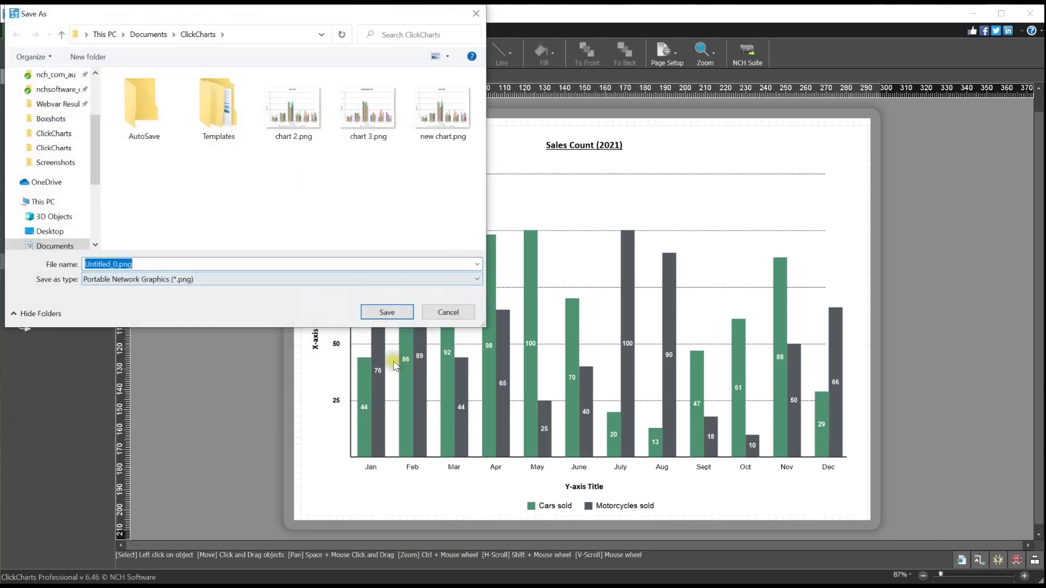
pyautogui.click(450, 313)
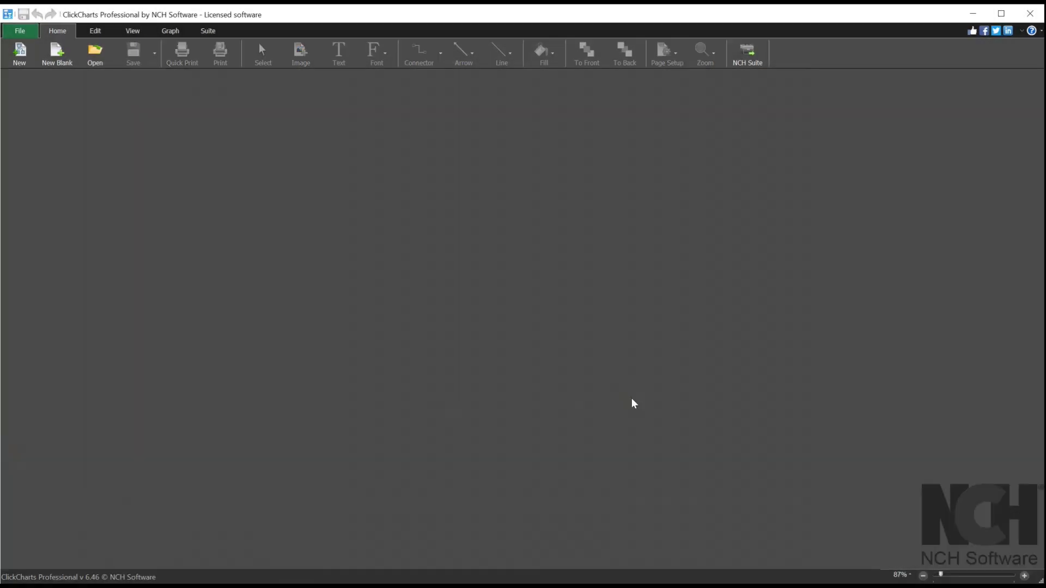
pyautogui.click(22, 58)
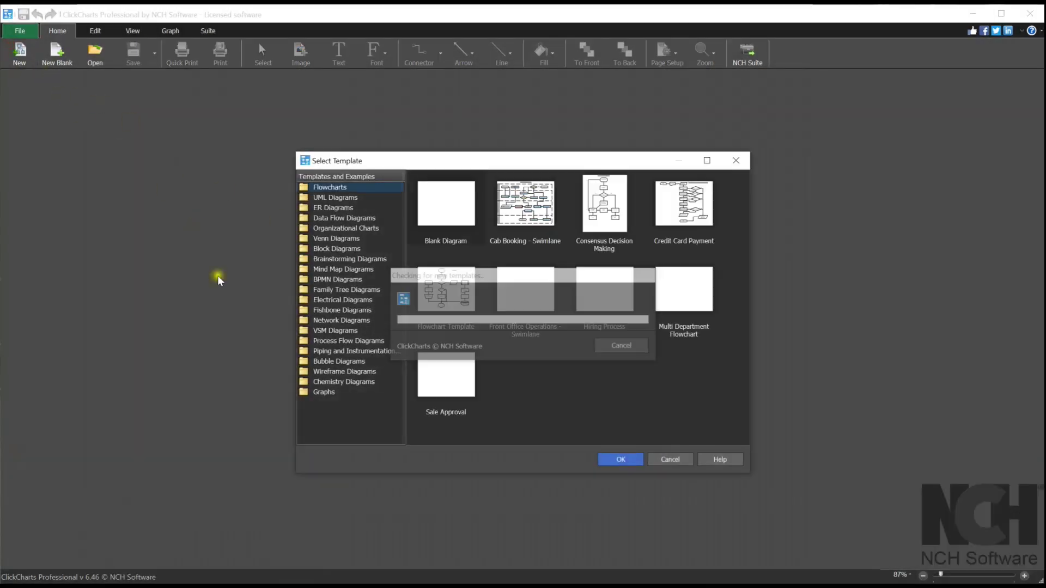
pyautogui.click(353, 392)
pyautogui.click(684, 207)
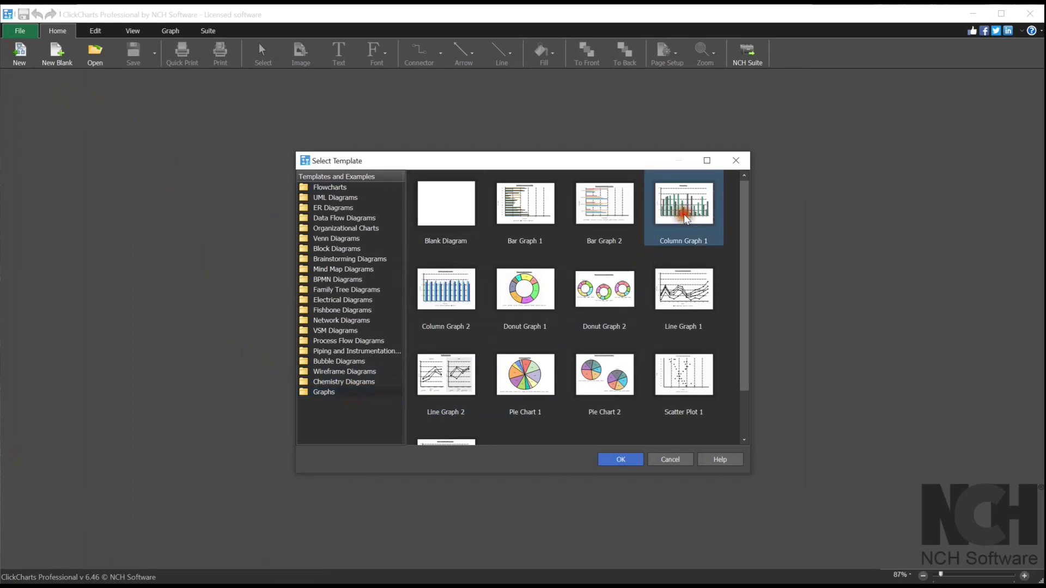
pyautogui.click(670, 459)
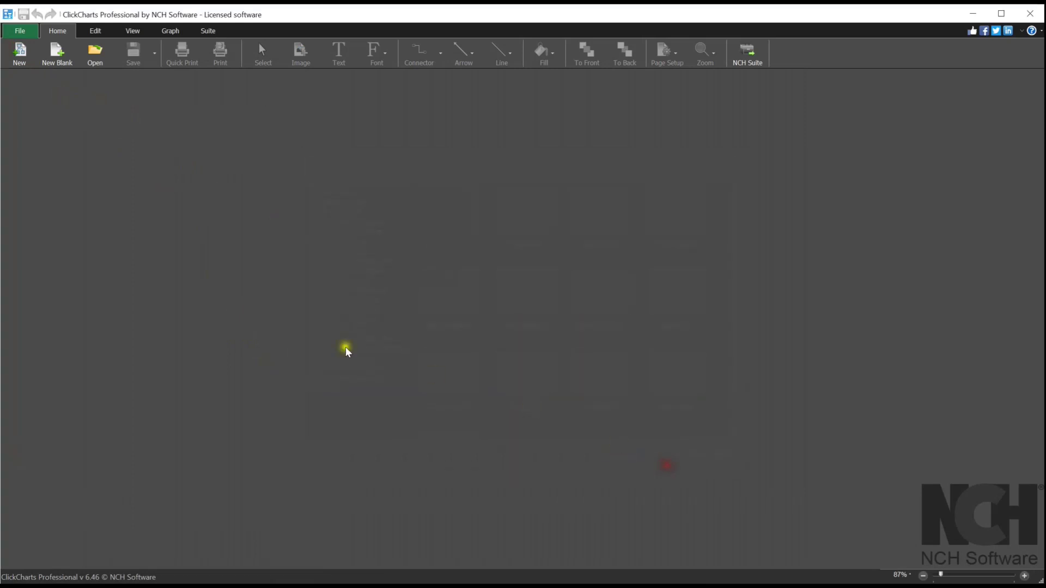
# Step: Place a column graph on a new blank diagram and choose biostats.csv as the data file to import
pyautogui.click(54, 59)
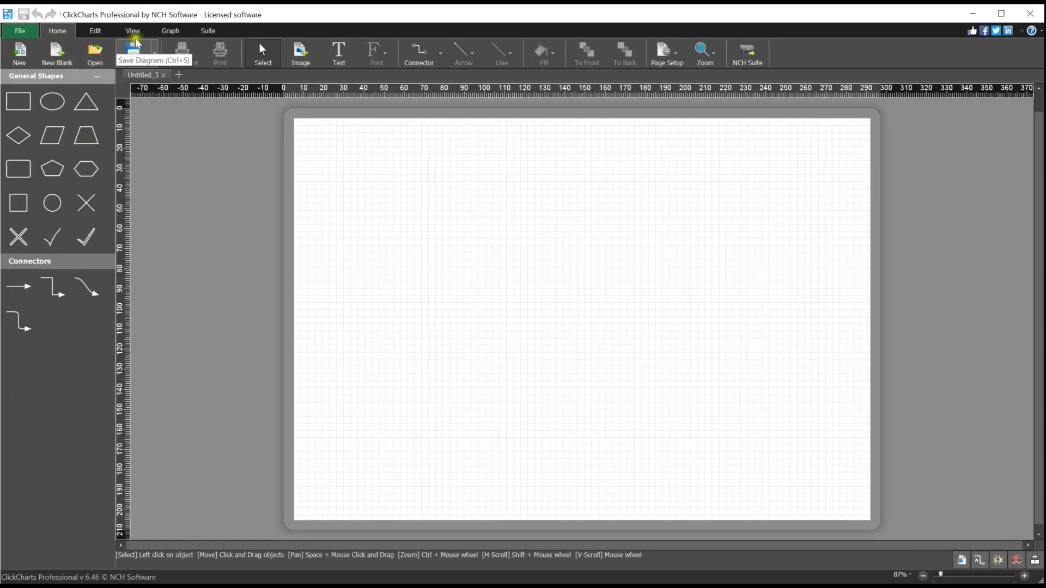
pyautogui.click(185, 35)
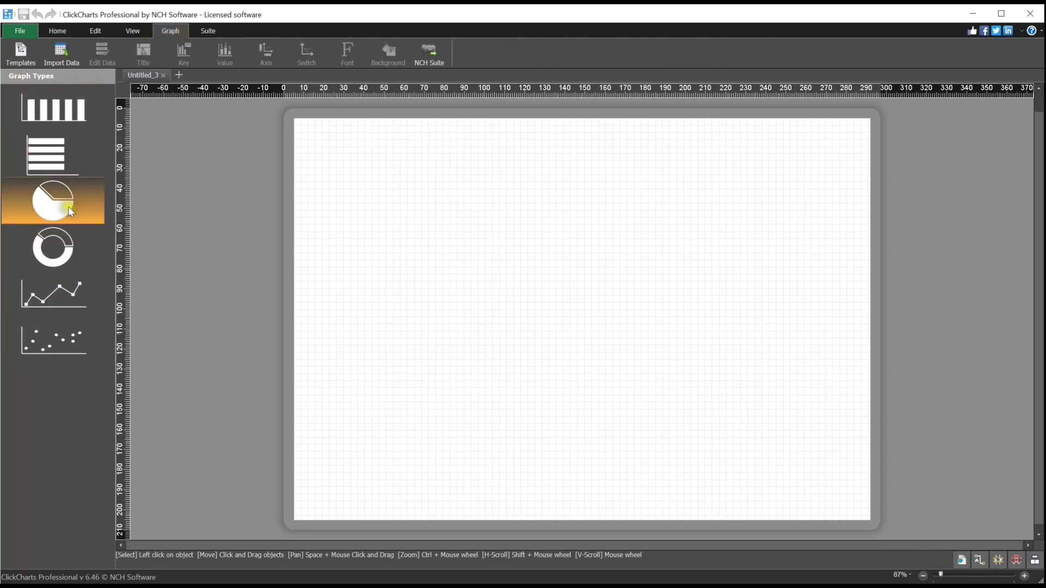
pyautogui.click(57, 116)
pyautogui.click(455, 205)
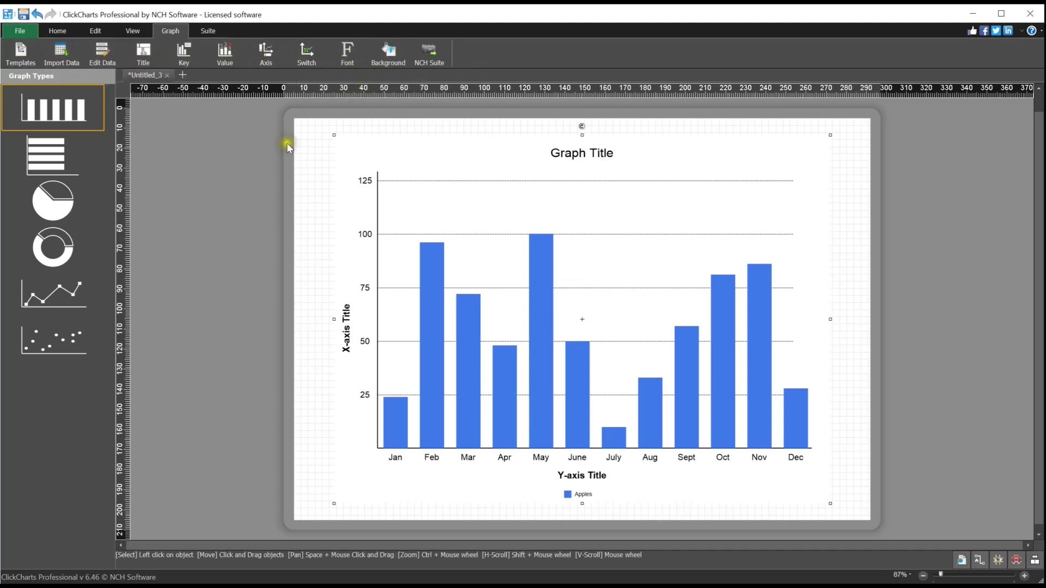
pyautogui.click(61, 63)
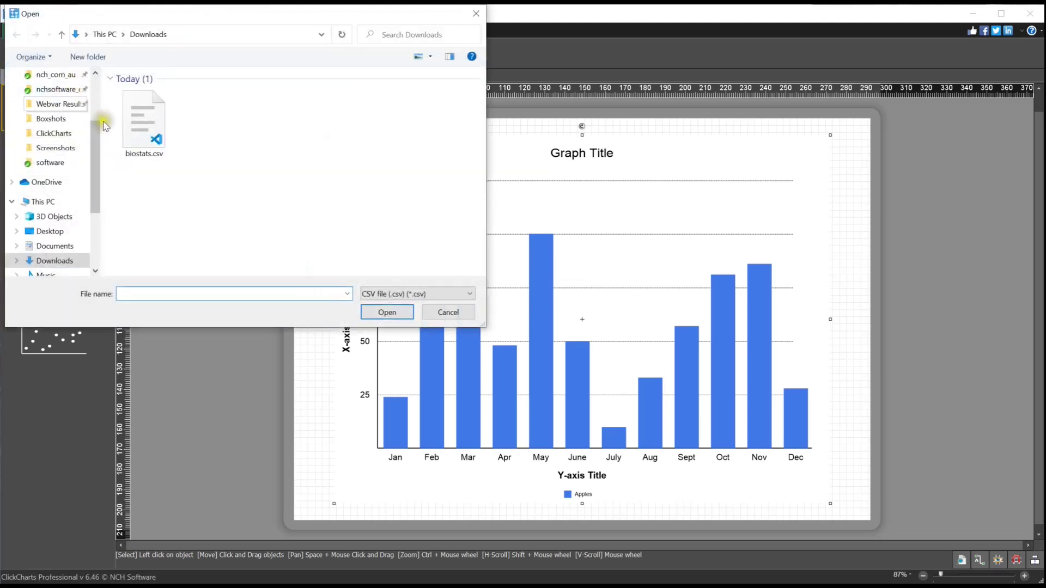
pyautogui.click(136, 152)
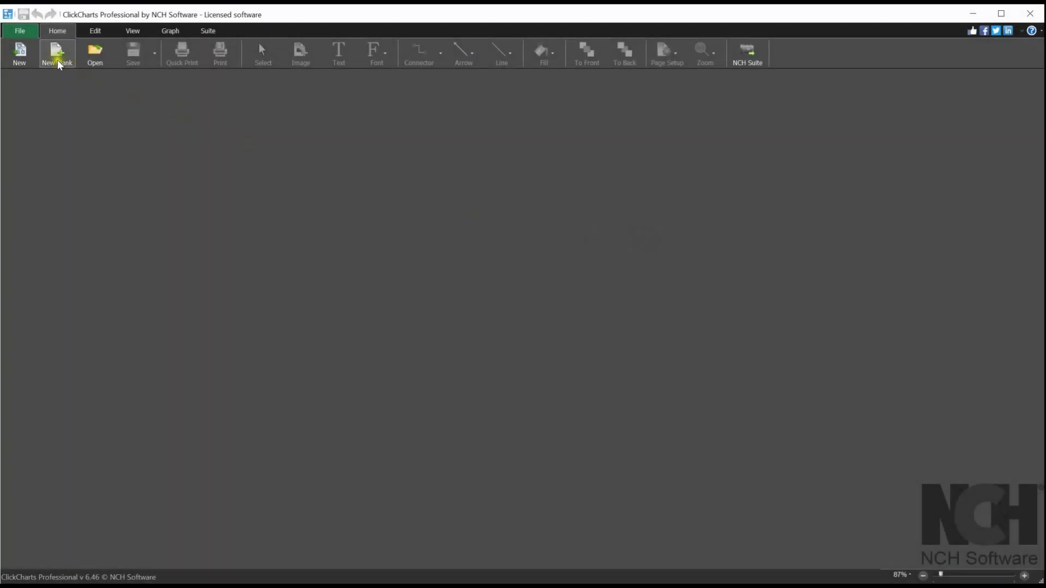
# Step: Create a new blank diagram and add a column graph to it
pyautogui.click(57, 55)
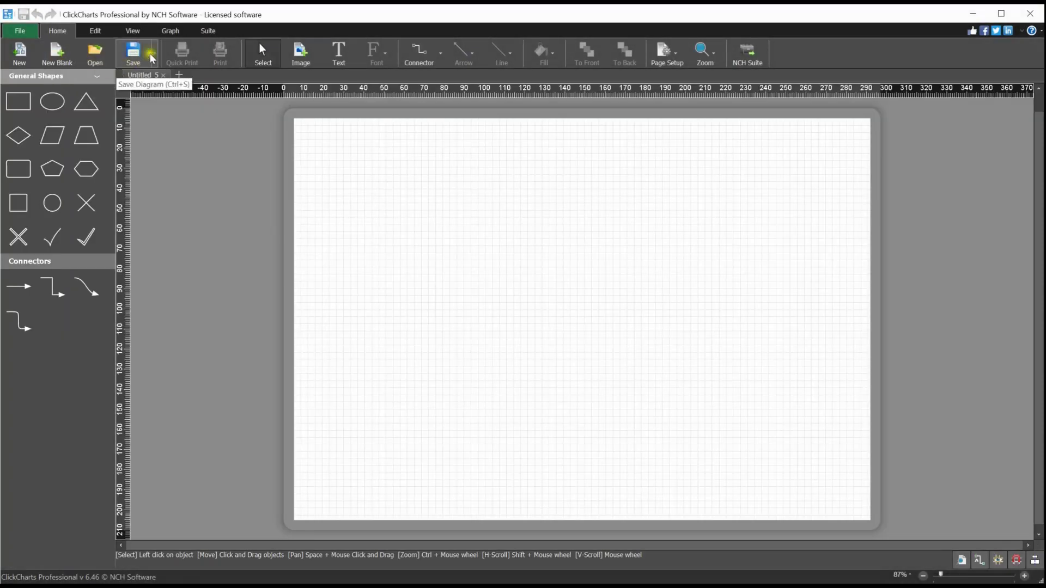
pyautogui.click(171, 31)
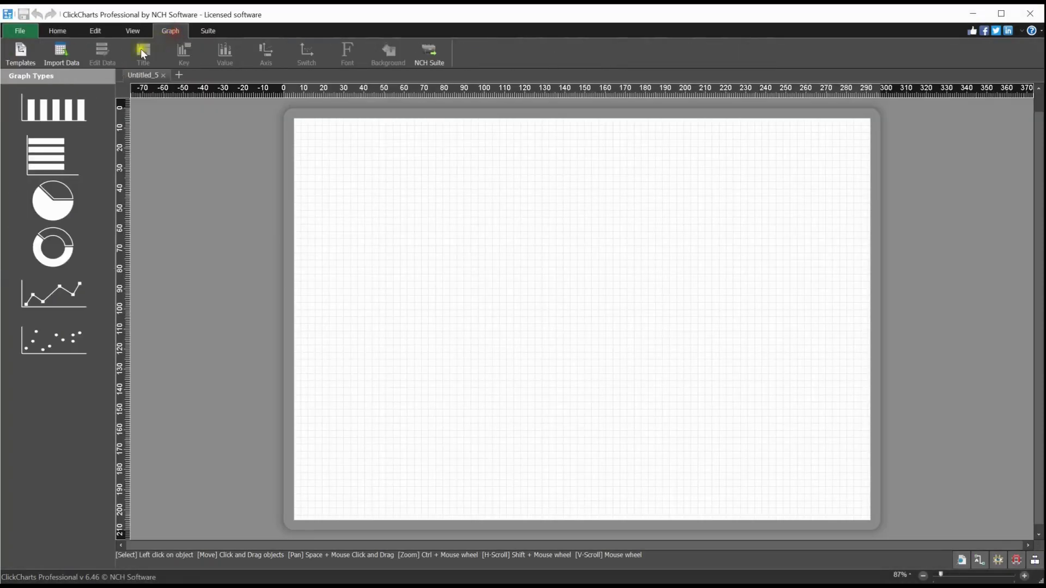
pyautogui.click(67, 111)
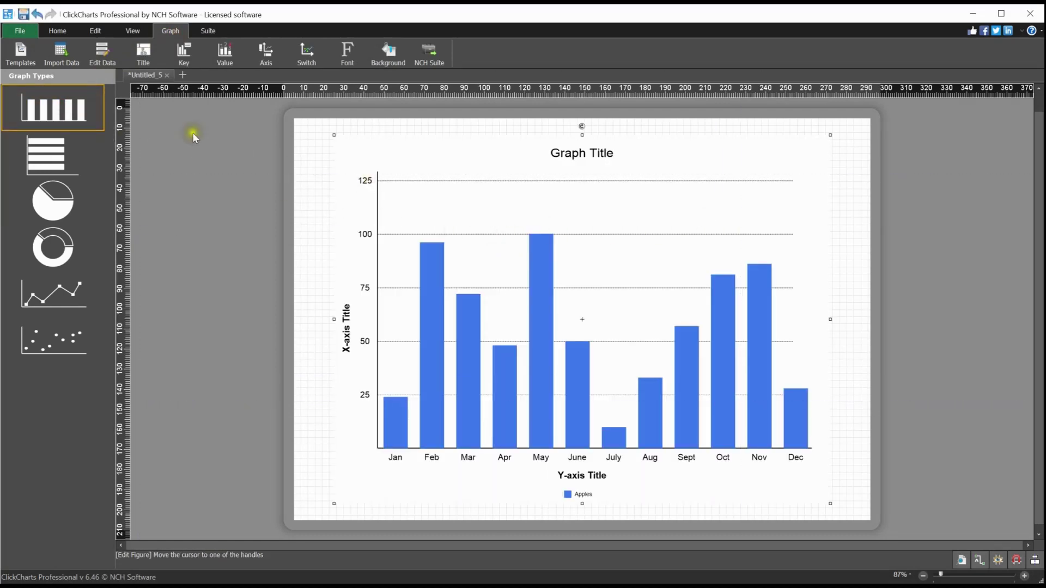
# Step: Import the data from biostats.csv in the Downloads folder into the column graph and select the graph
pyautogui.click(74, 56)
pyautogui.click(130, 113)
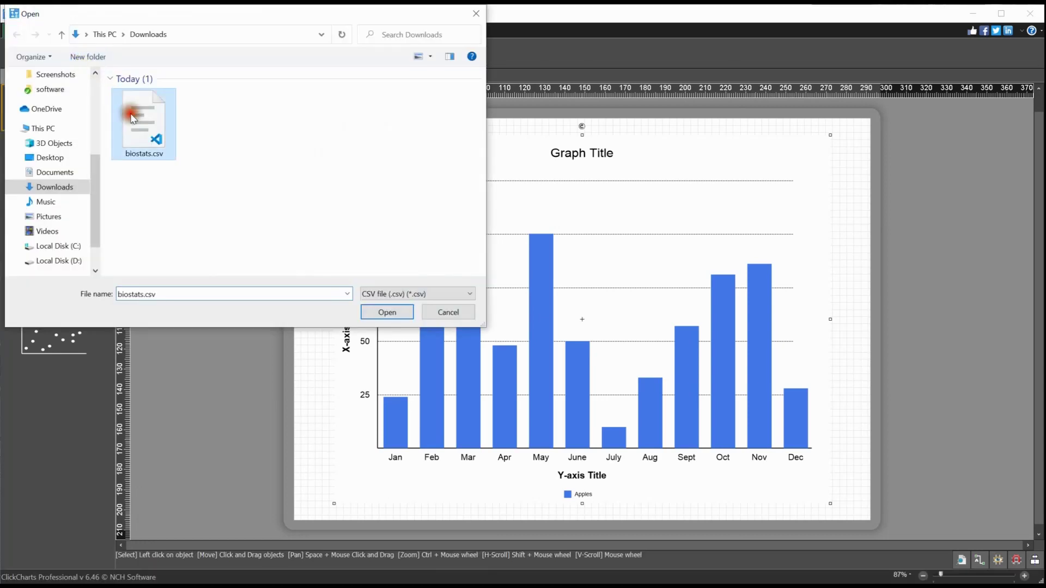
pyautogui.click(375, 311)
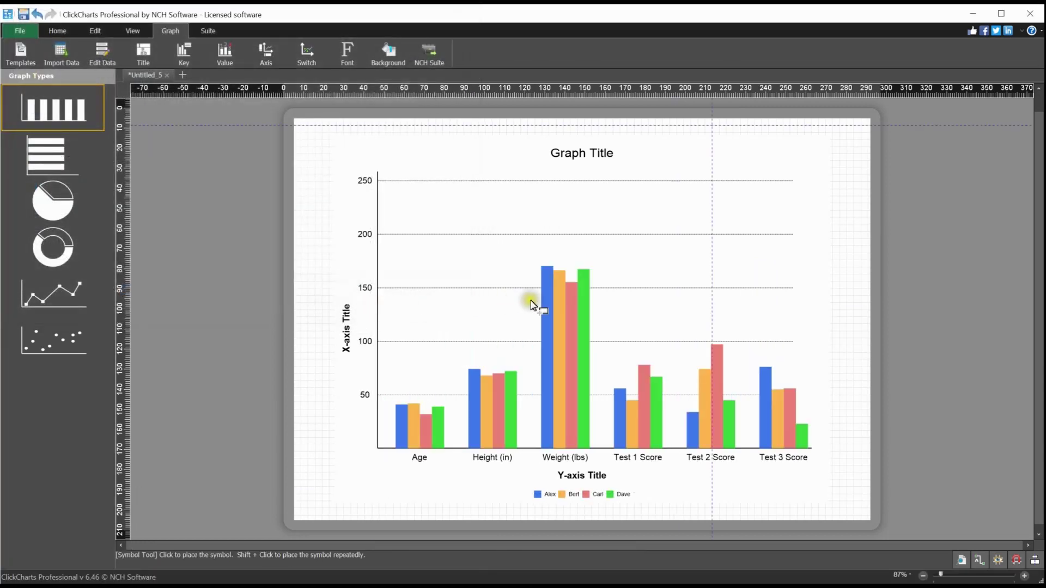
pyautogui.click(707, 266)
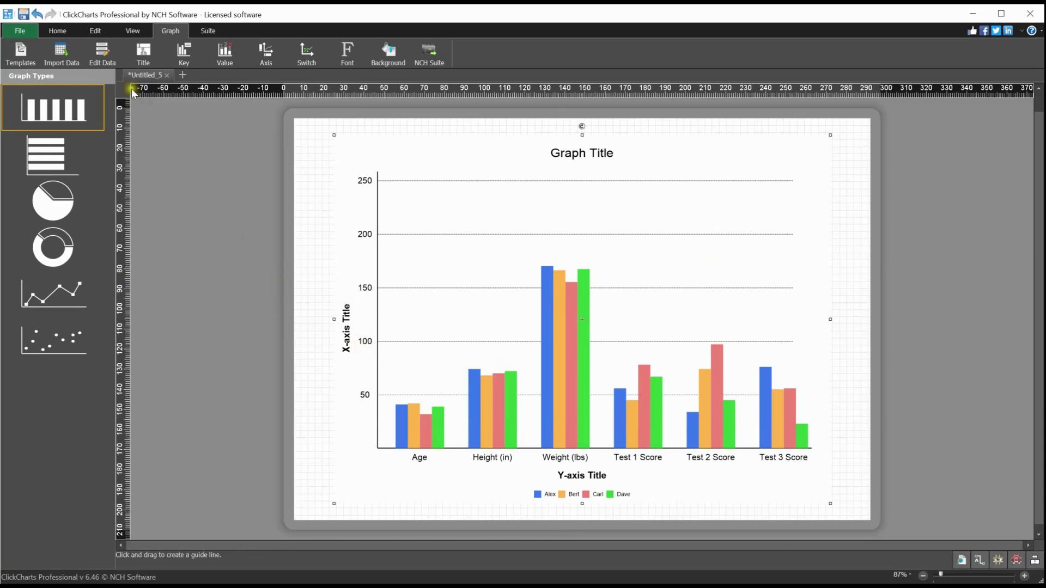
# Step: Open the graph's data for editing, choose 6 categories and check the category labels
pyautogui.click(104, 51)
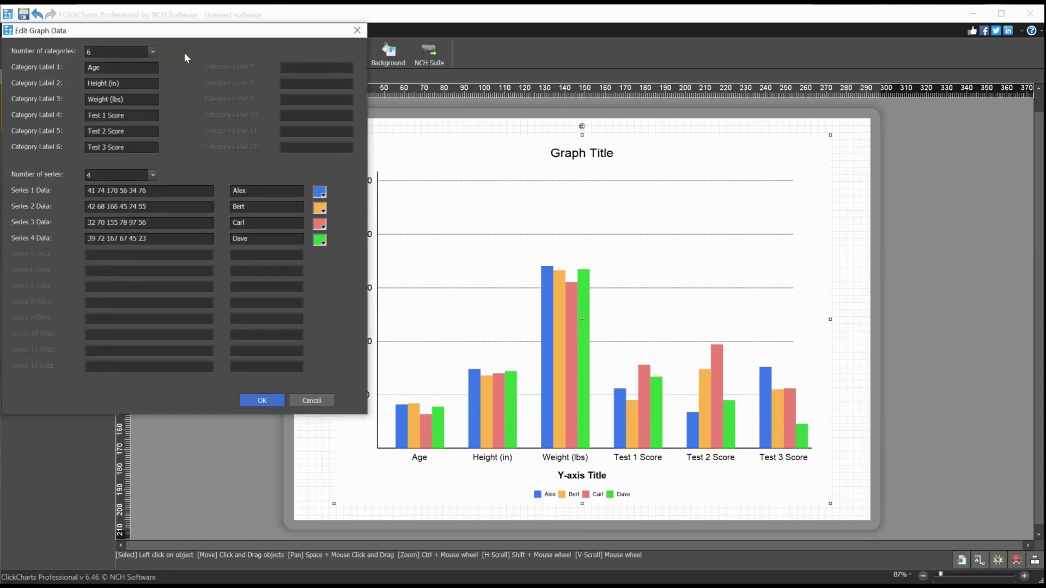
pyautogui.click(152, 51)
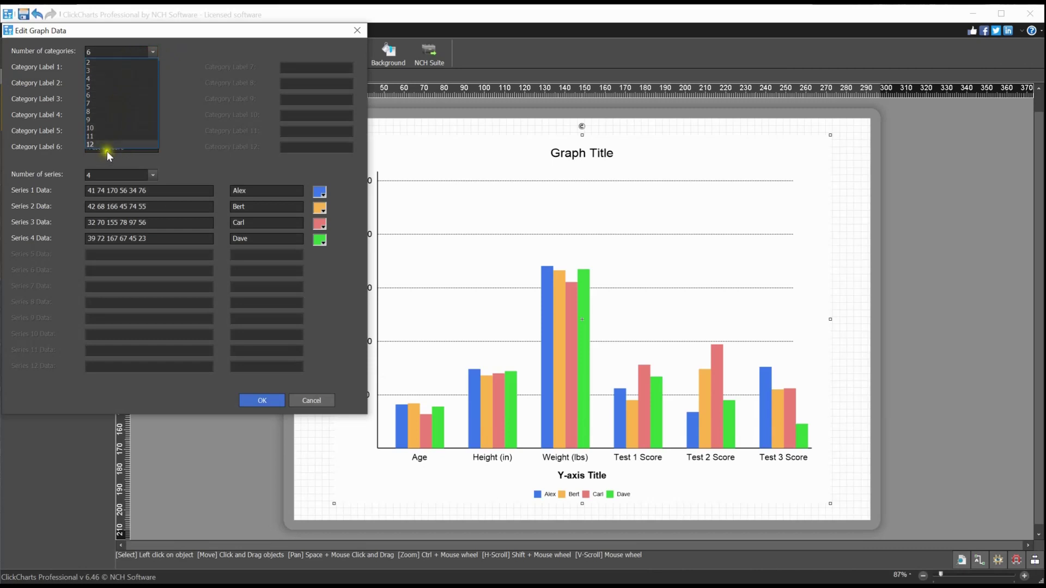
pyautogui.click(103, 95)
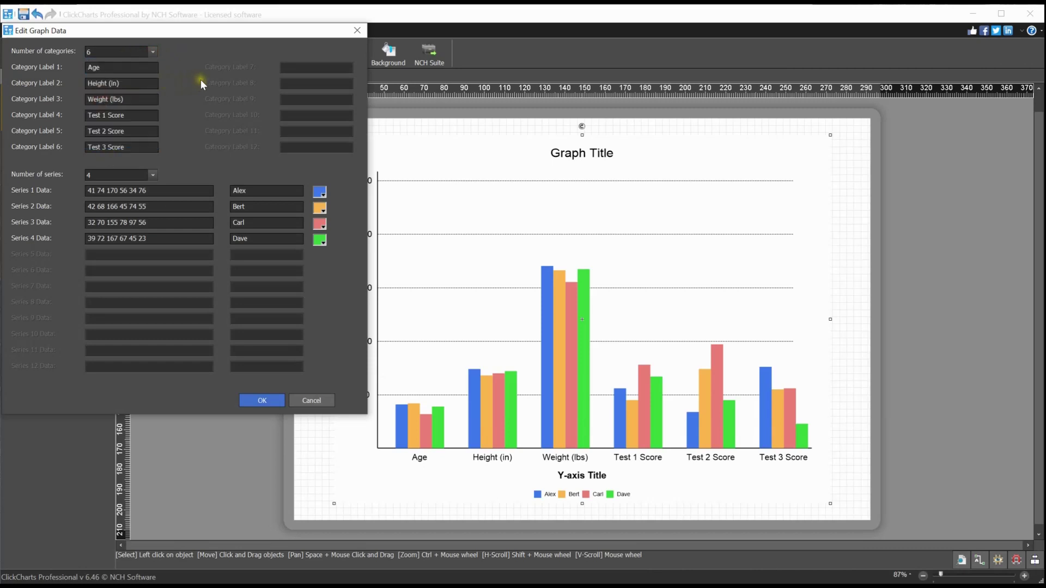
pyautogui.click(152, 67)
pyautogui.click(147, 82)
pyautogui.click(138, 131)
pyautogui.click(151, 175)
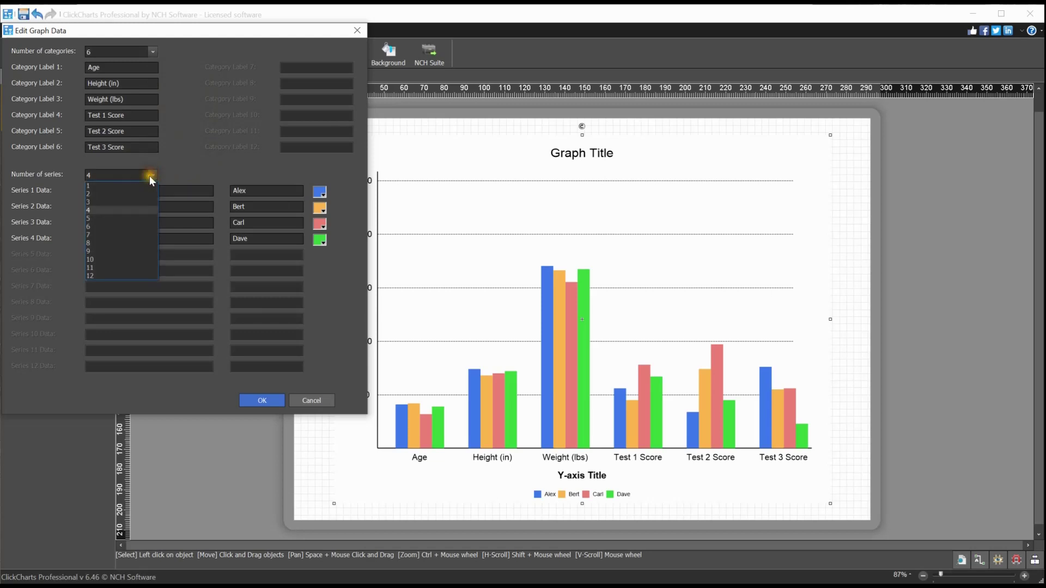
pyautogui.click(101, 216)
pyautogui.click(100, 254)
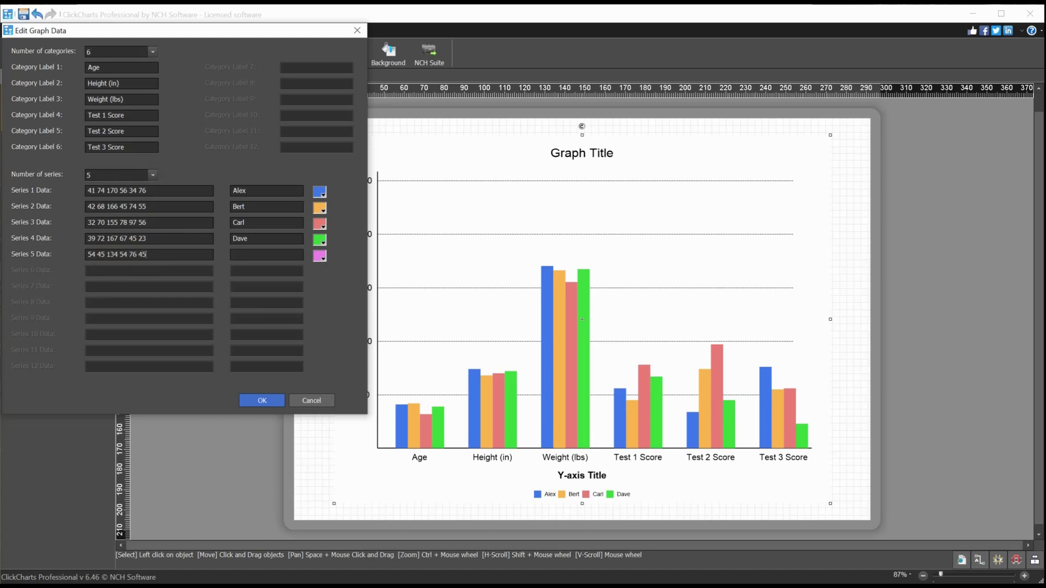
pyautogui.write('George')
pyautogui.click(255, 241)
# Step: Check the color settings of Series 1 and apply the edited data to the graph
pyautogui.click(321, 192)
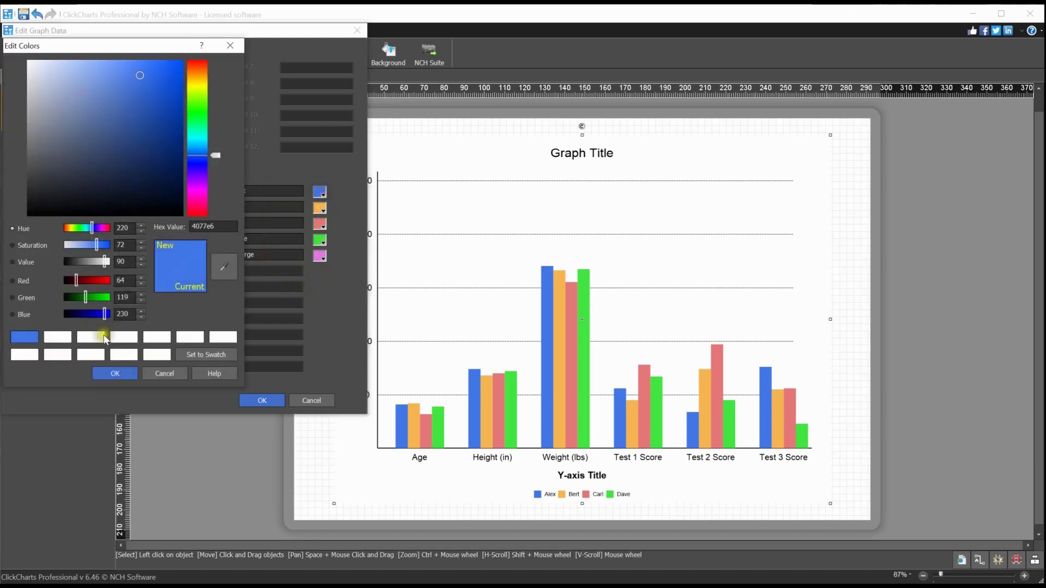
pyautogui.click(114, 373)
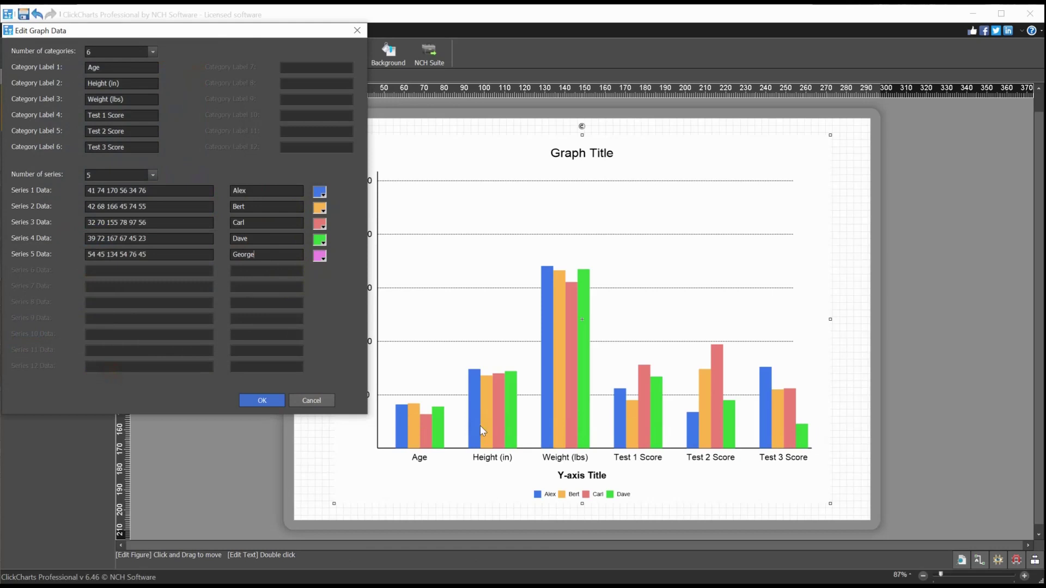
pyautogui.click(262, 401)
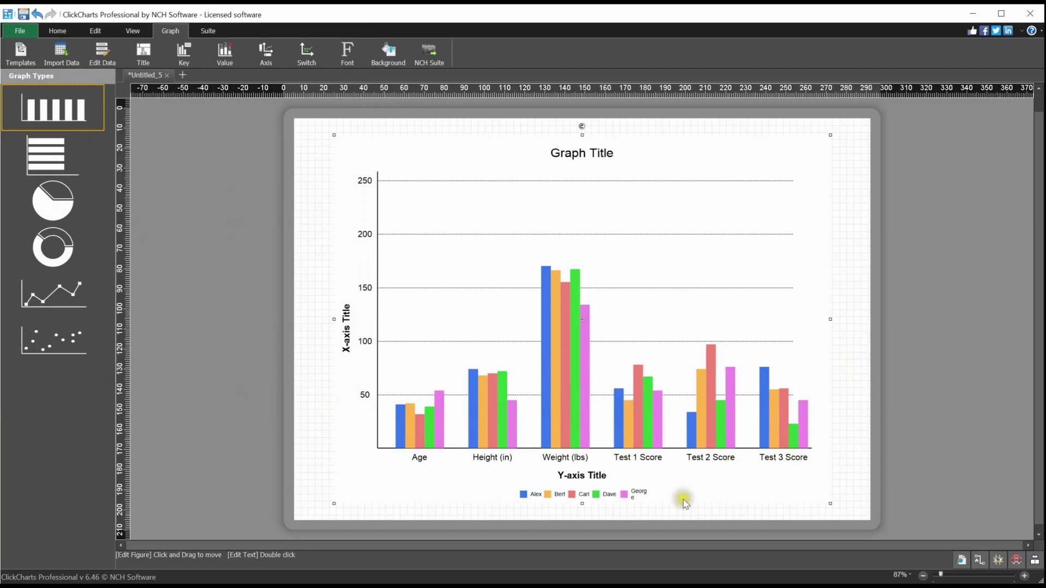
# Step: Change the graph's title text to "New Graph Title"
pyautogui.click(728, 351)
pyautogui.click(144, 54)
pyautogui.click(578, 154)
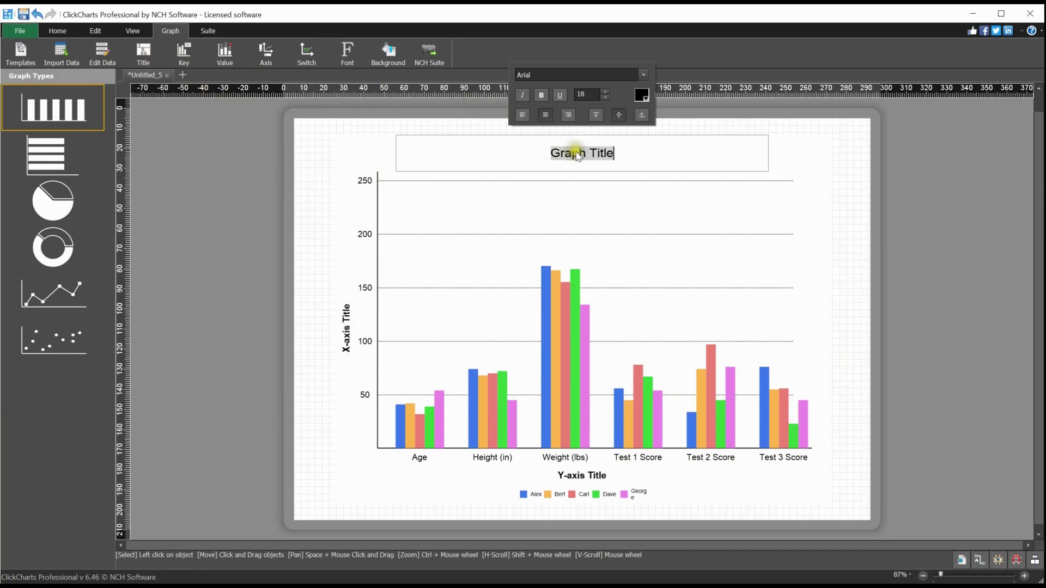
pyautogui.write('New Graph Title')
# Step: Set the whole graph title to font size 23 and bold, and finish editing it
pyautogui.hotkey('ctrl', 'a')
pyautogui.click(594, 94)
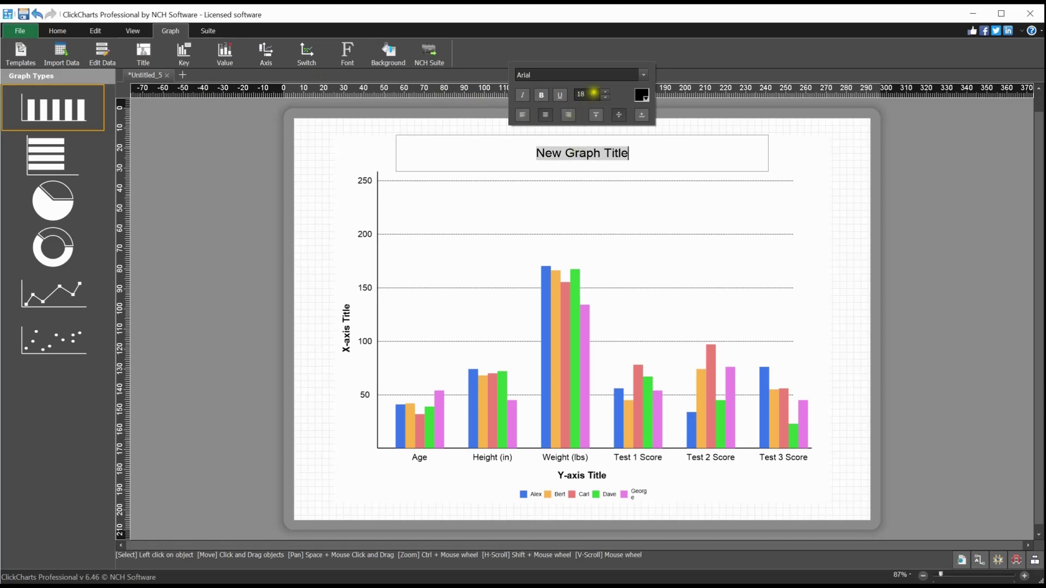
pyautogui.click(603, 92)
pyautogui.click(604, 91)
pyautogui.click(604, 91)
pyautogui.click(605, 91)
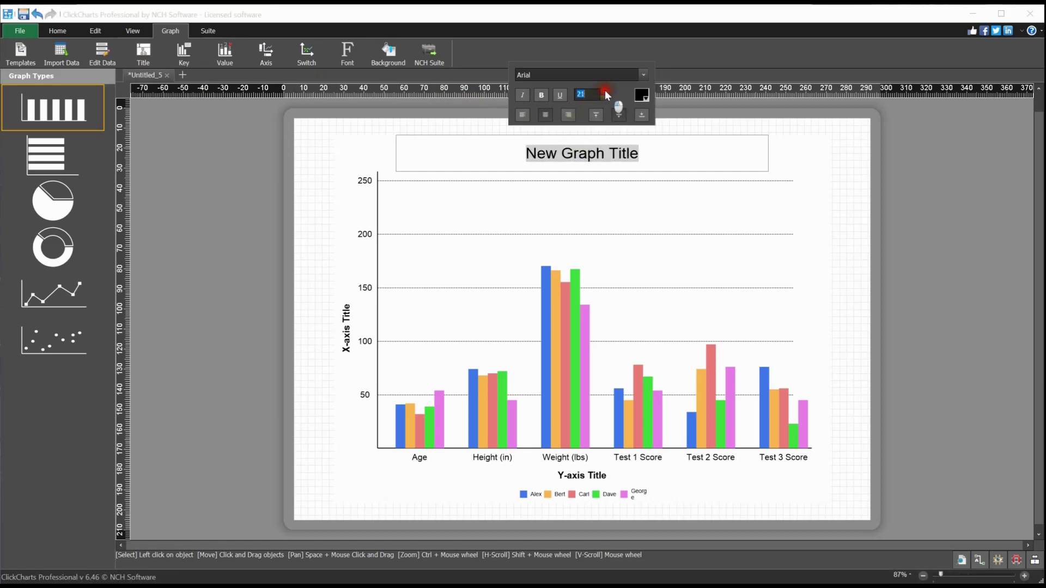
pyautogui.click(605, 91)
pyautogui.click(541, 95)
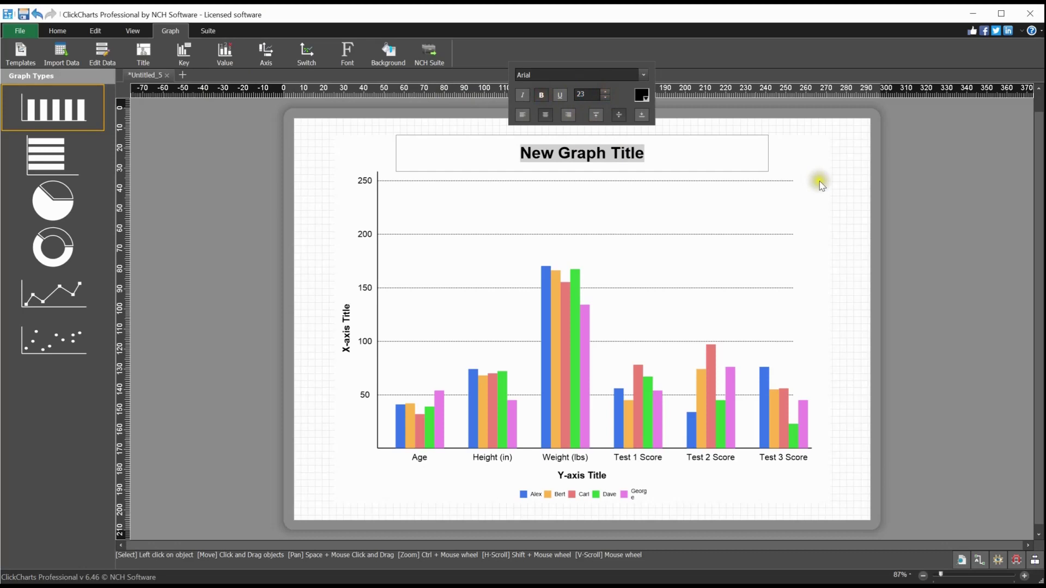
pyautogui.click(818, 166)
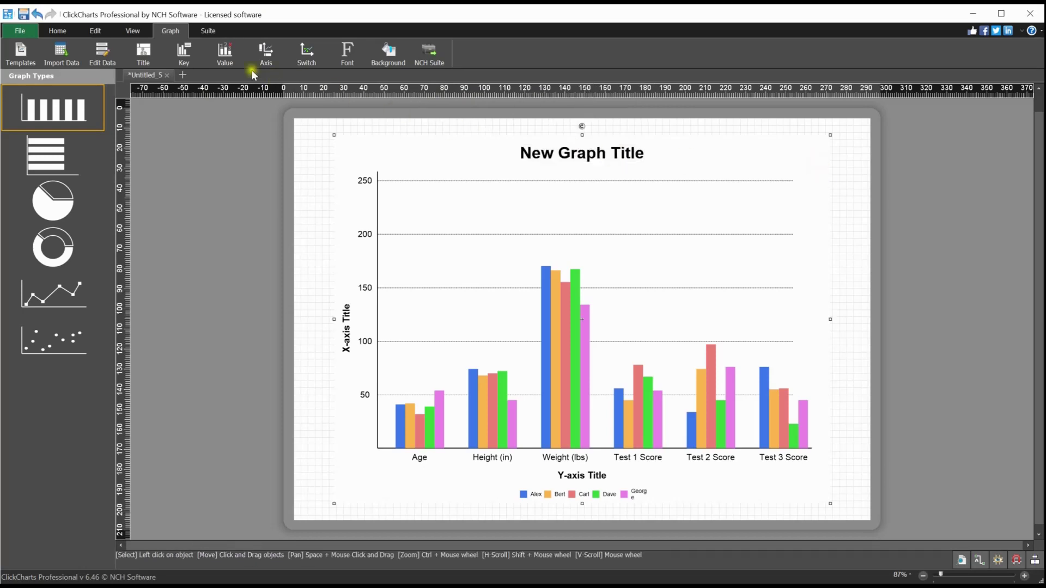
# Step: Toggle the graph's key off and back on to try its visibility
pyautogui.click(185, 55)
pyautogui.click(185, 54)
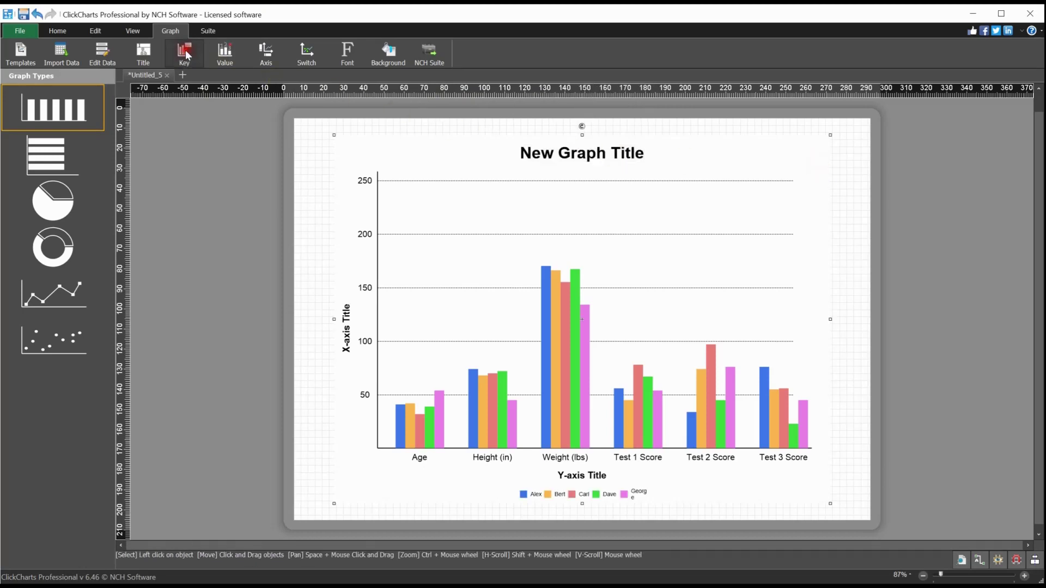
pyautogui.click(186, 54)
pyautogui.click(186, 55)
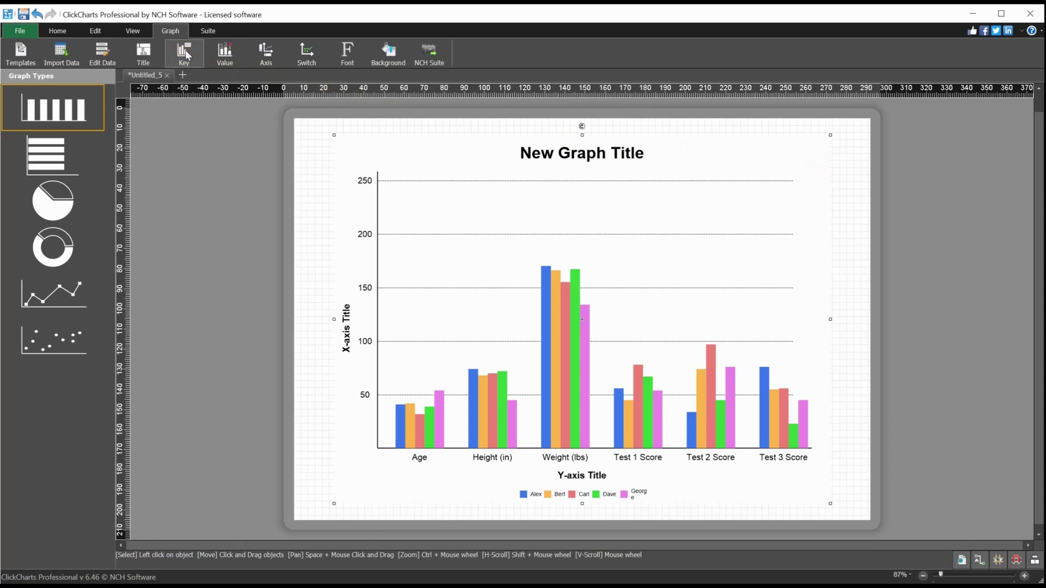
# Step: Show the value labels on the graph's columns
pyautogui.click(224, 55)
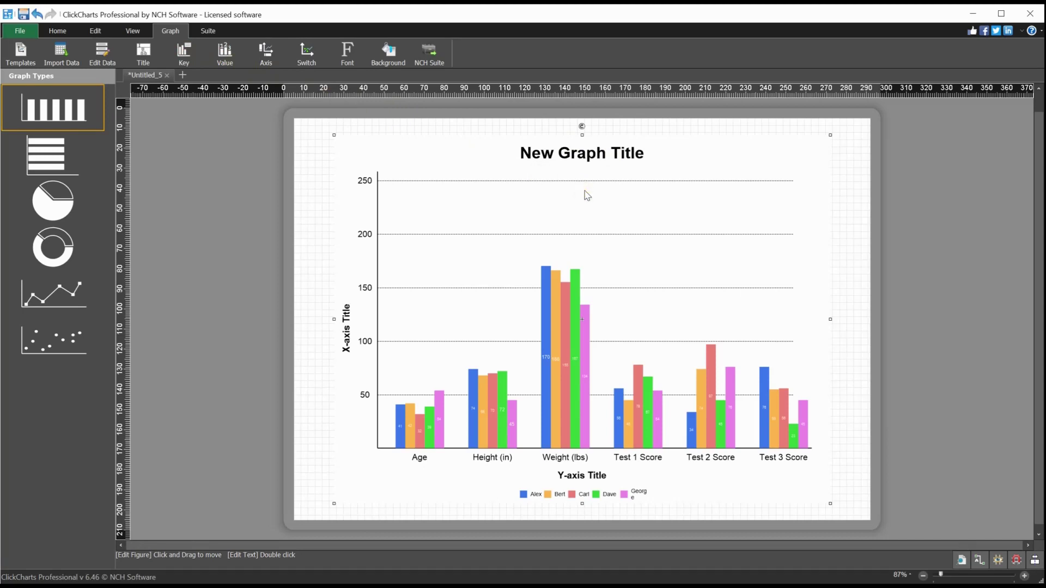
# Step: Try the different axis title display options and restore both the X-axis and Y-axis titles
pyautogui.click(260, 58)
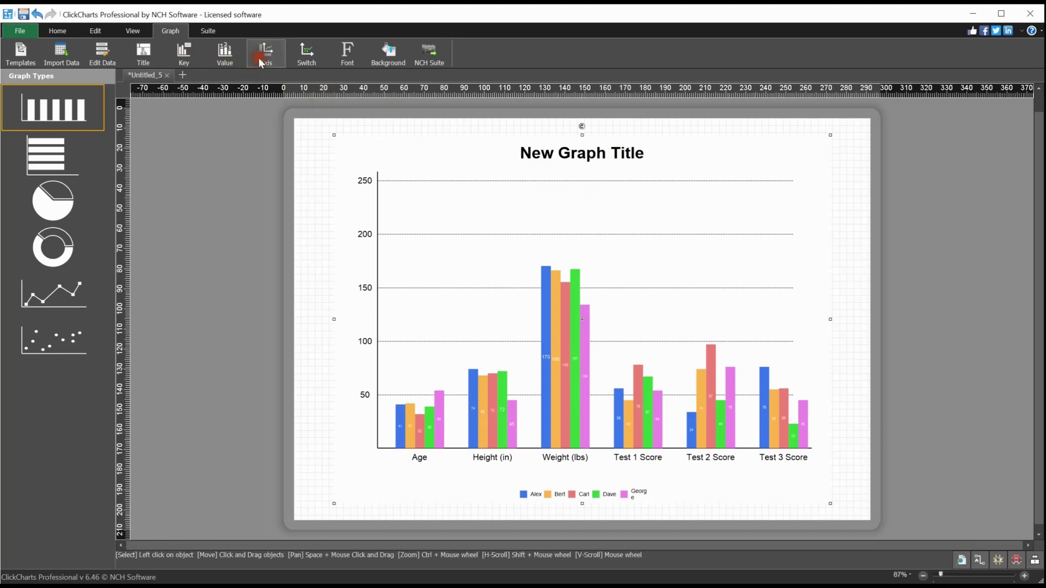
pyautogui.click(262, 55)
pyautogui.click(263, 56)
pyautogui.click(263, 57)
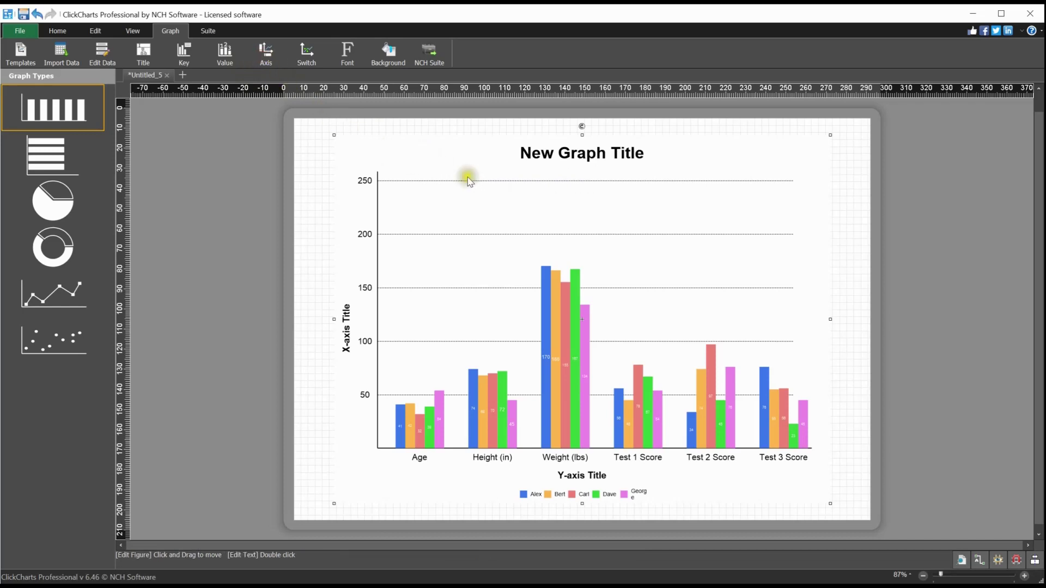
# Step: Try switching the graph's axes to horizontal bars and return it to vertical columns
pyautogui.click(316, 59)
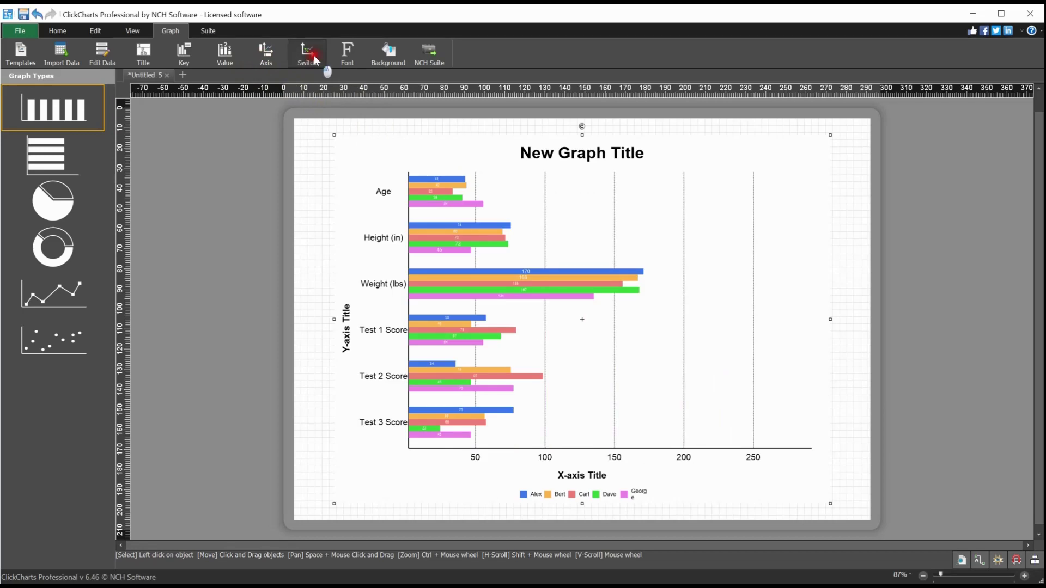
pyautogui.click(316, 59)
pyautogui.click(315, 59)
pyautogui.click(315, 59)
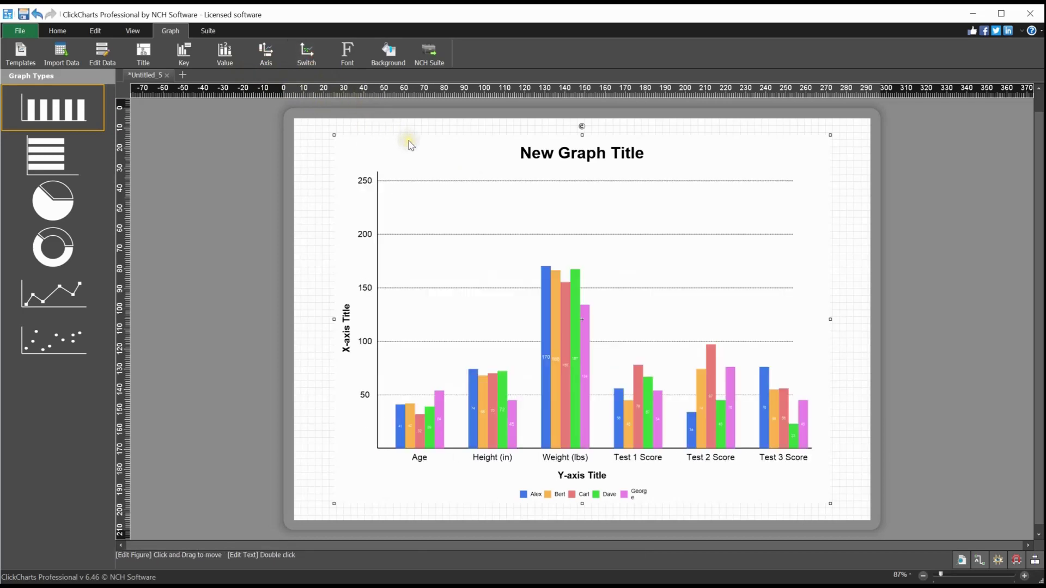
# Step: Change the font of all the graph's text to Calibri
pyautogui.click(349, 59)
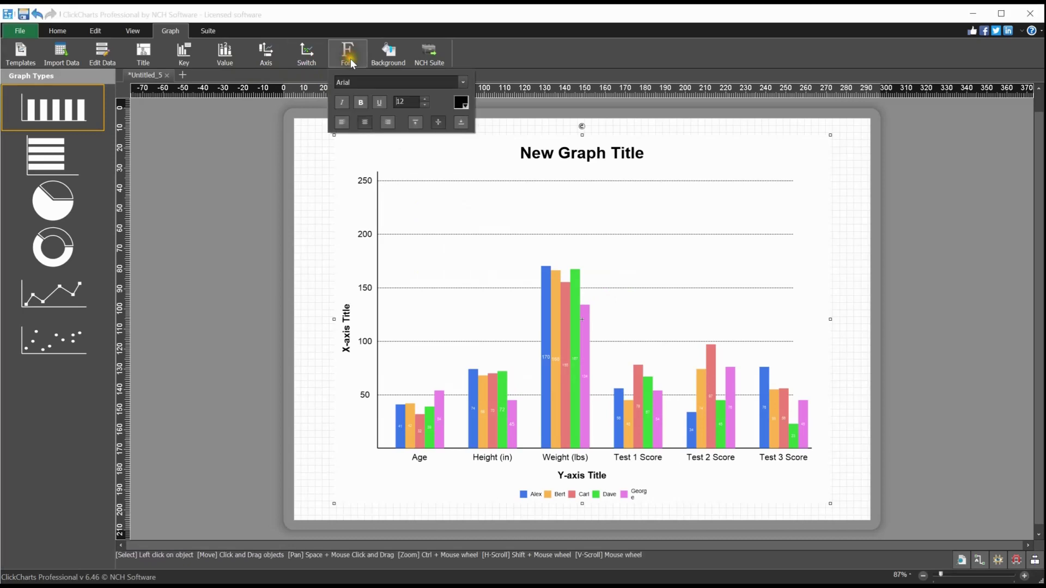
pyautogui.click(382, 81)
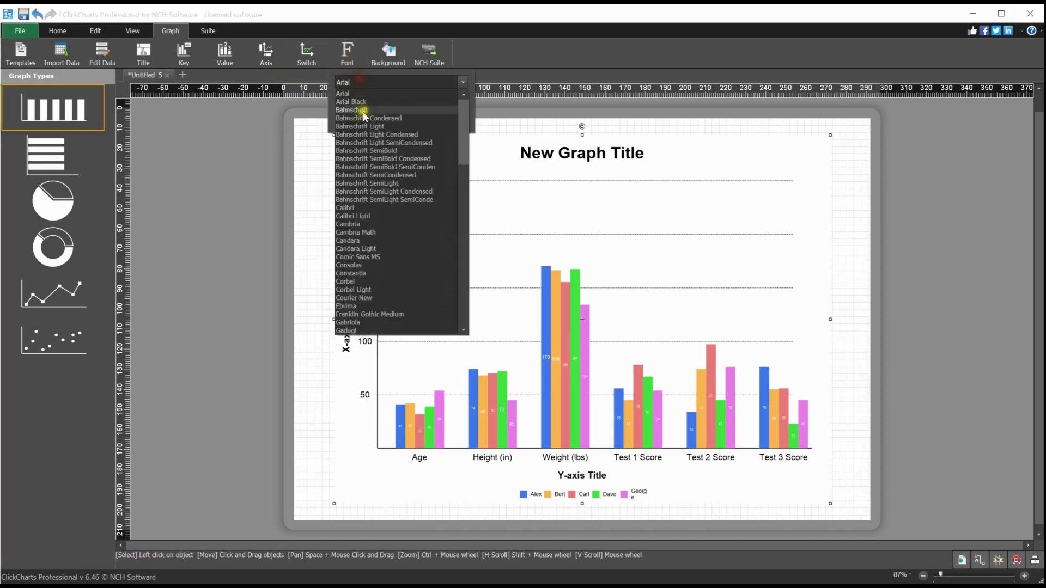
pyautogui.click(356, 207)
pyautogui.click(710, 159)
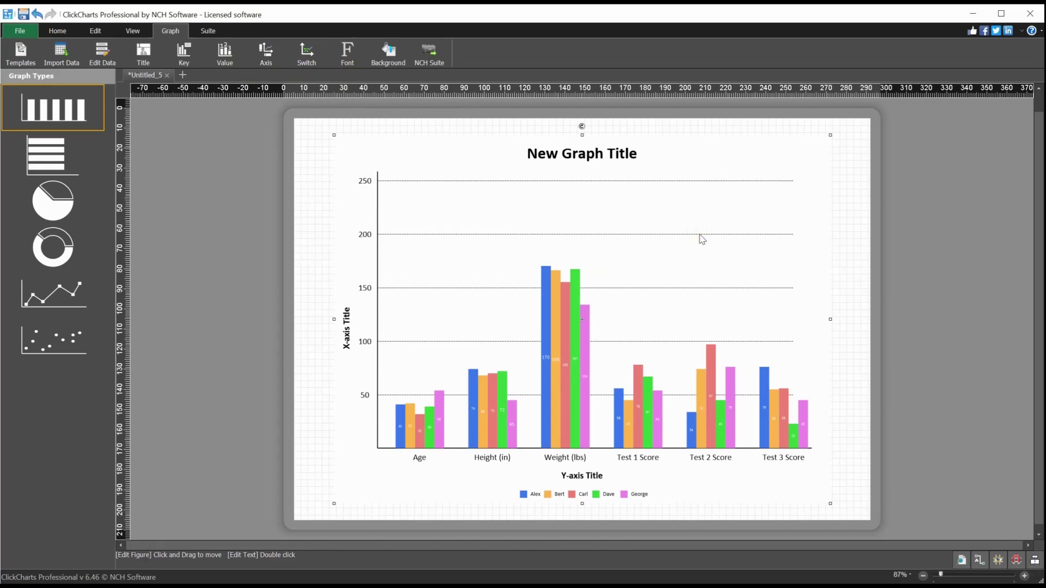
# Step: Try bold and italic formatting on the "Age" category label
pyautogui.doubleClick(420, 461)
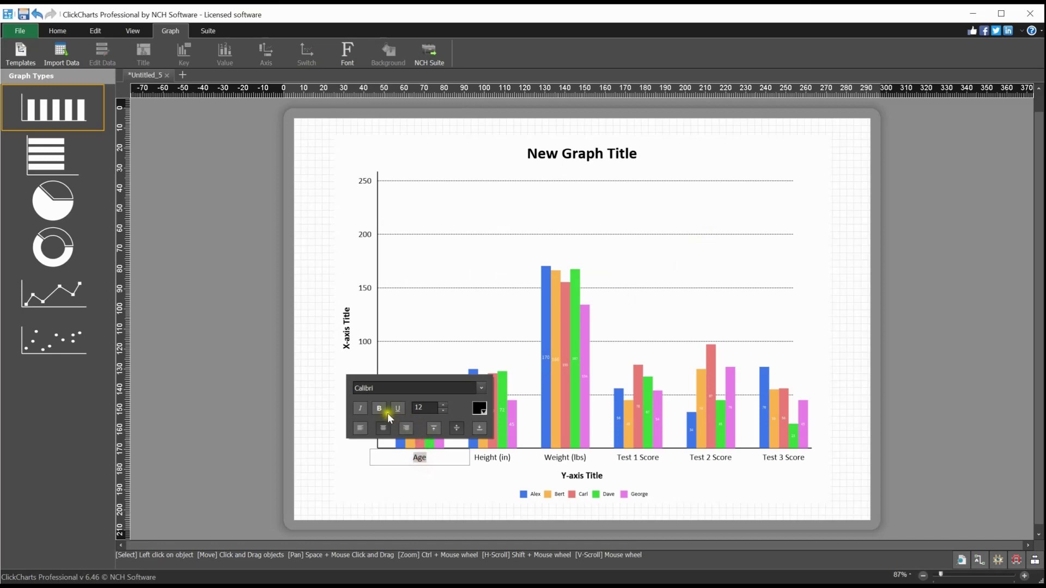
pyautogui.click(380, 409)
pyautogui.click(361, 409)
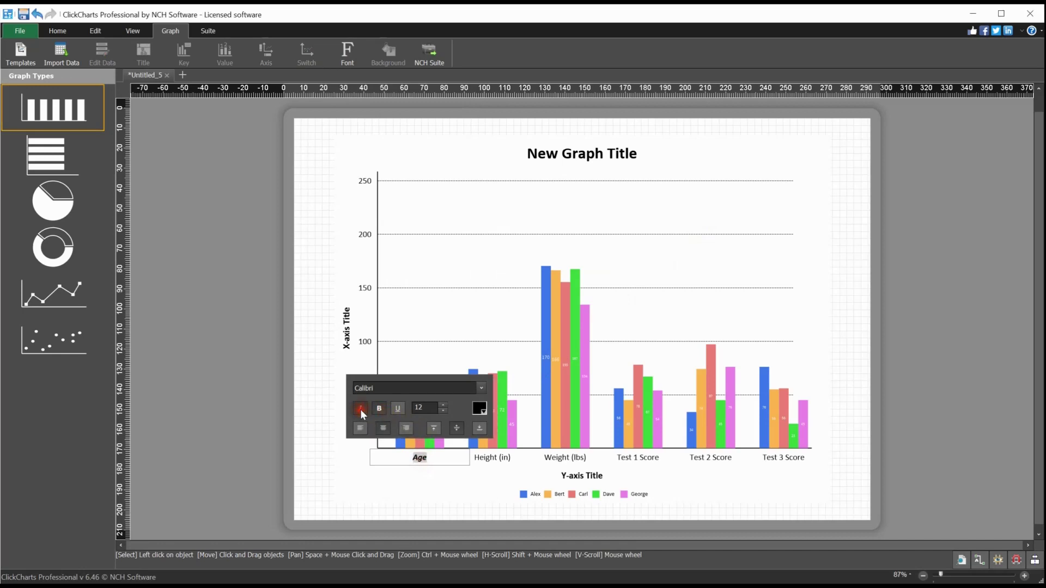
pyautogui.click(326, 419)
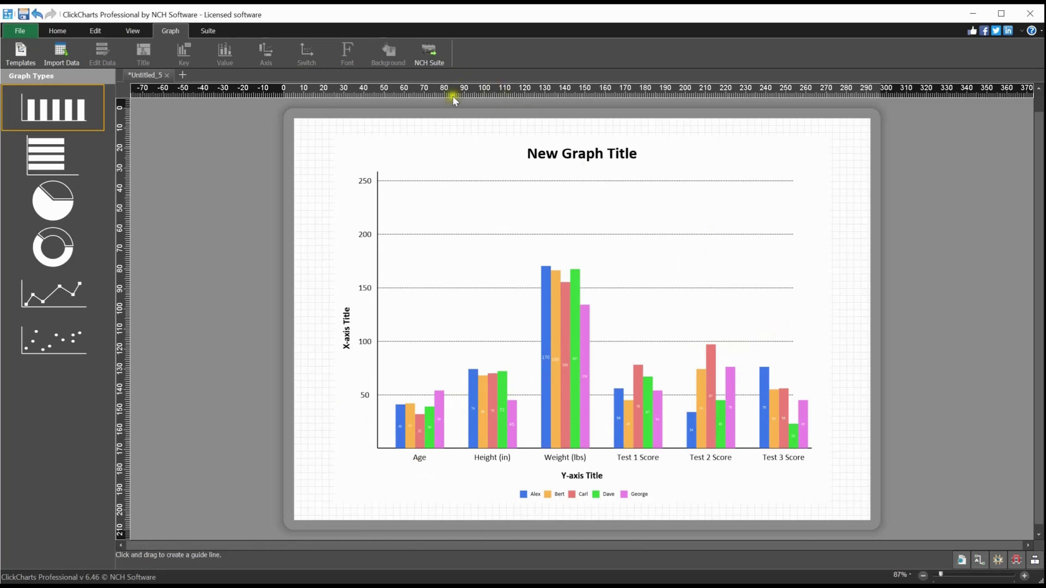
# Step: Try the no-fill and linear gradient backgrounds on the graph, and return it to a solid white background
pyautogui.click(443, 168)
pyautogui.click(392, 56)
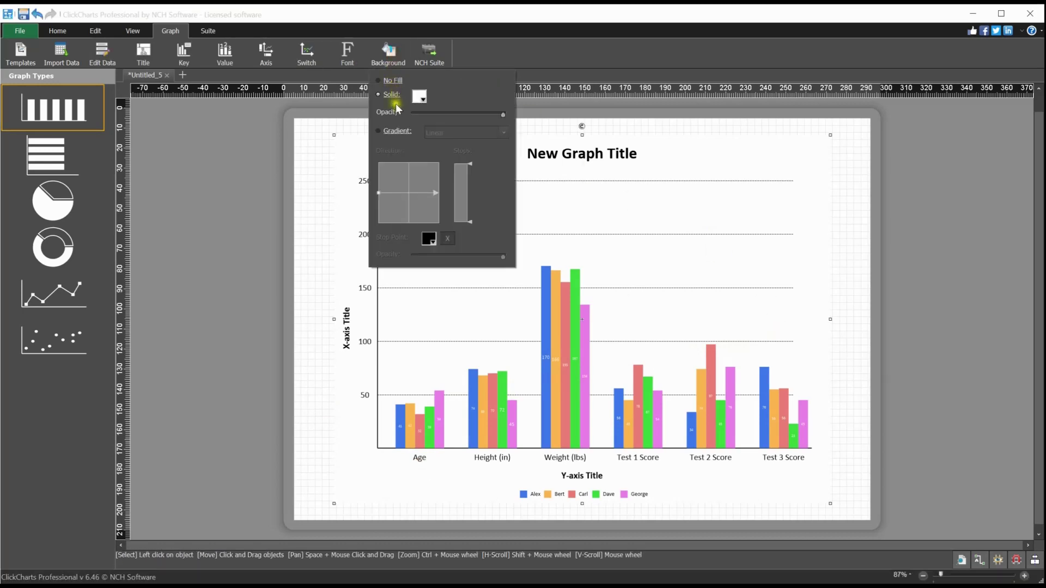
pyautogui.click(401, 80)
pyautogui.click(393, 132)
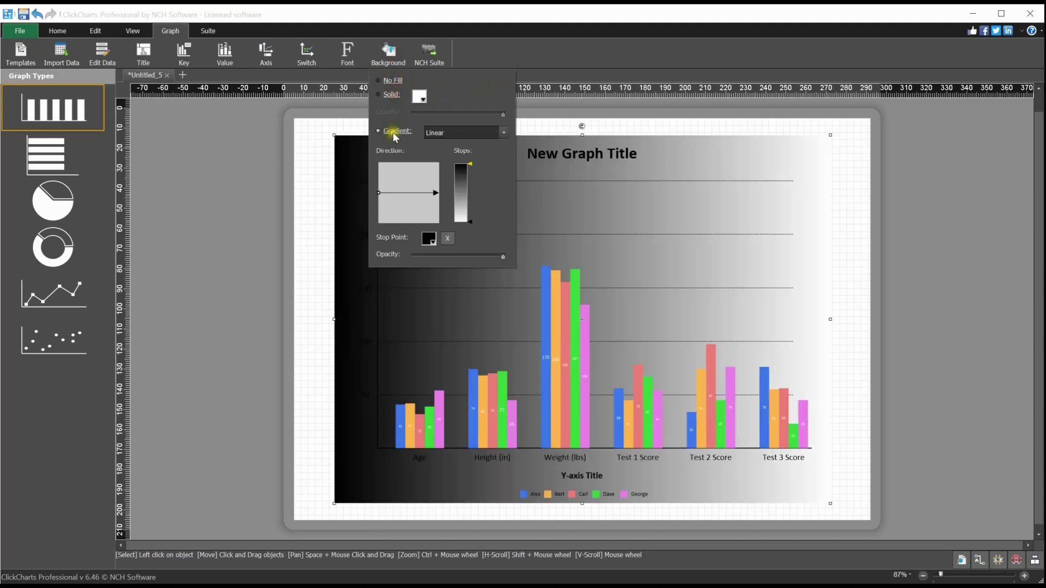
pyautogui.click(390, 82)
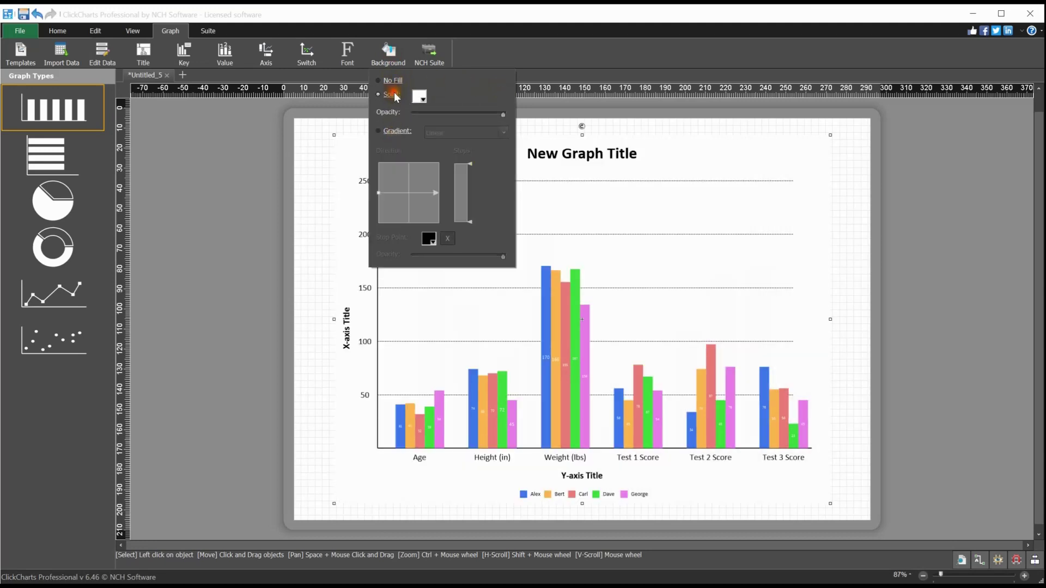
pyautogui.click(621, 126)
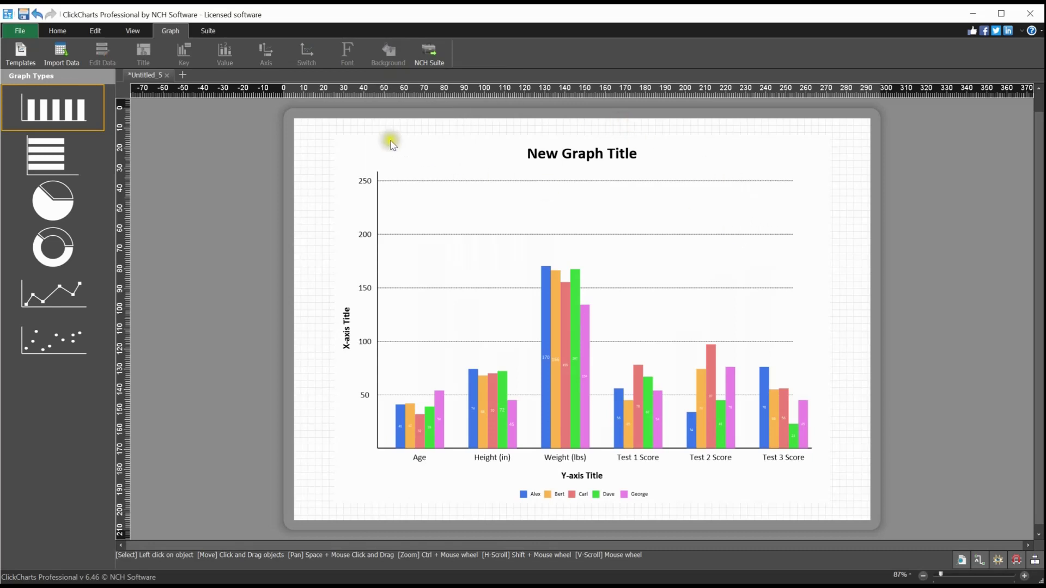
# Step: Export the graph as an image with the file name "chart"
pyautogui.click(59, 32)
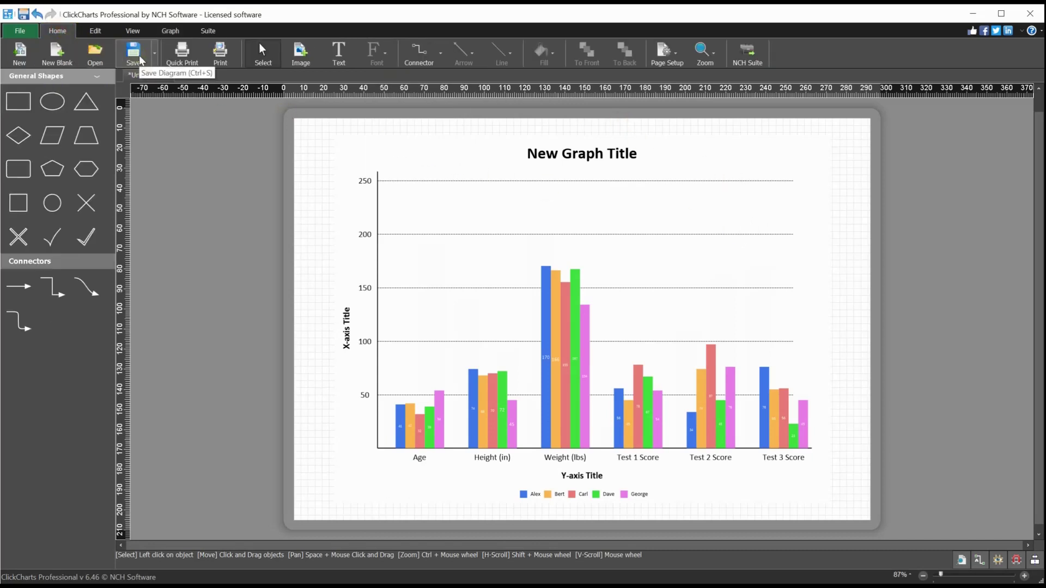
pyautogui.click(155, 53)
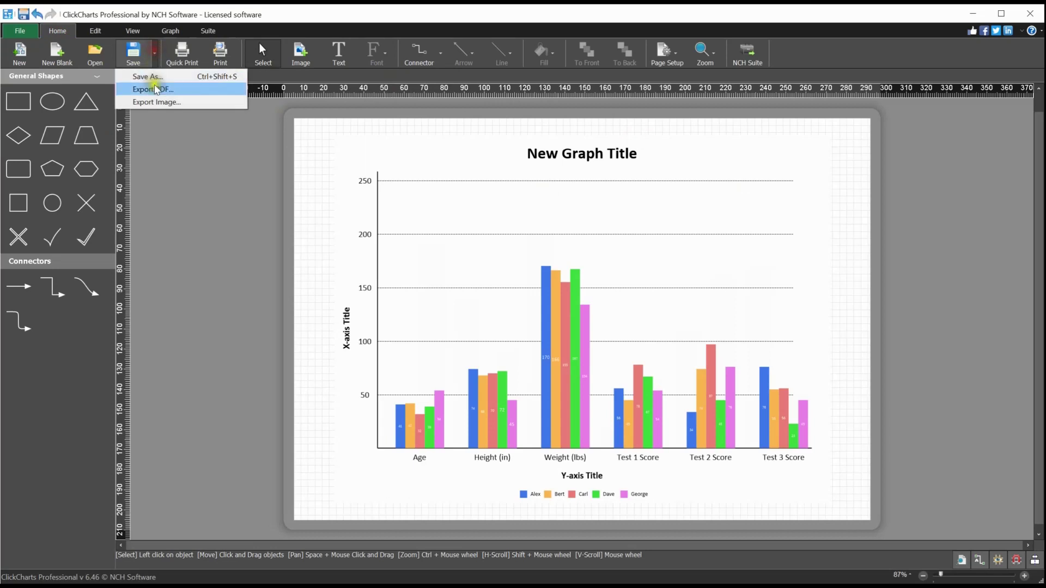
pyautogui.click(143, 101)
pyautogui.write('chart')
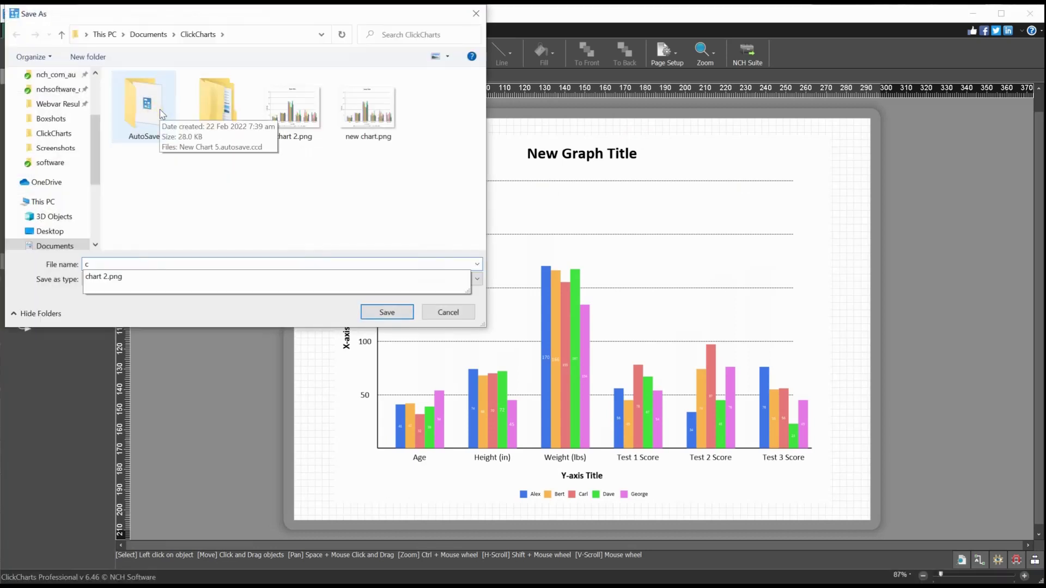